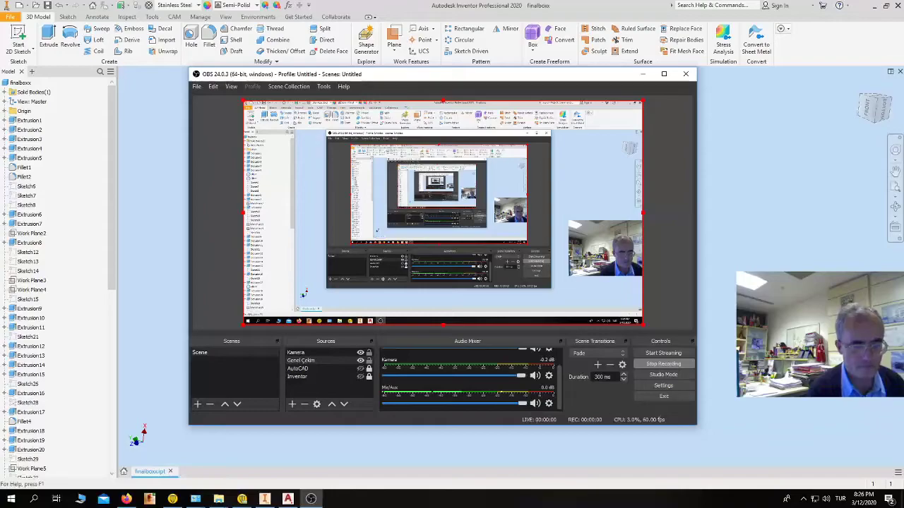
- Bring Inventor in front of OBS so the finalboxx part model is visible
click(265, 499)
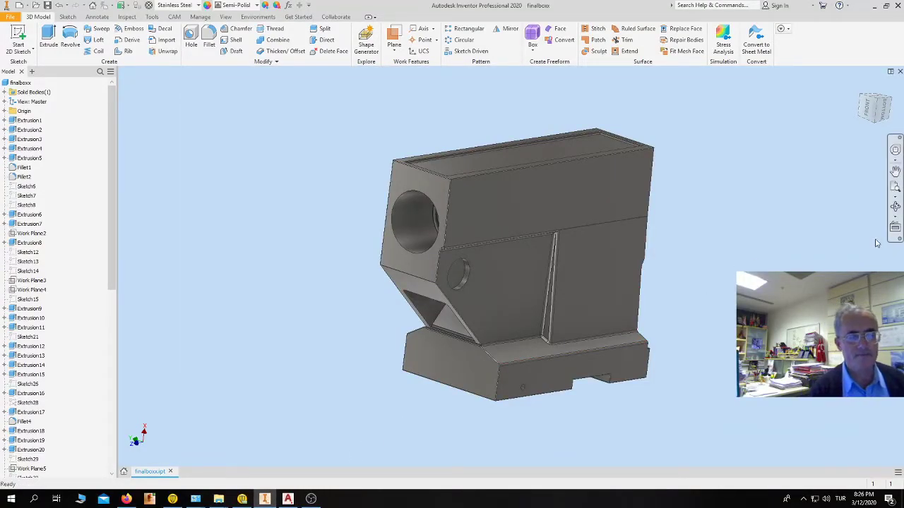
- Free-orbit the finalboxx part to inspect its threaded bore, ribs and stepped base from several sides
click(895, 207)
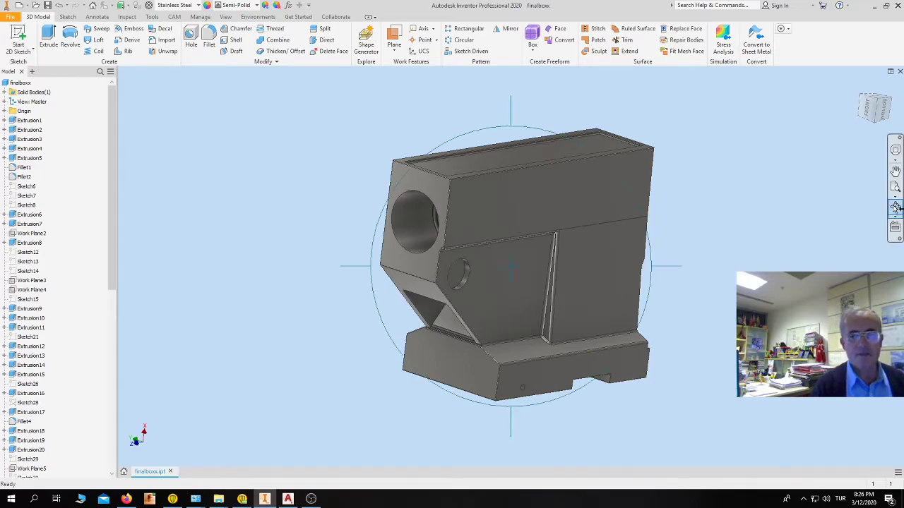
mouse_move(510, 271)
mouse_down()
mouse_move(523, 266)
mouse_move(531, 281)
mouse_up()
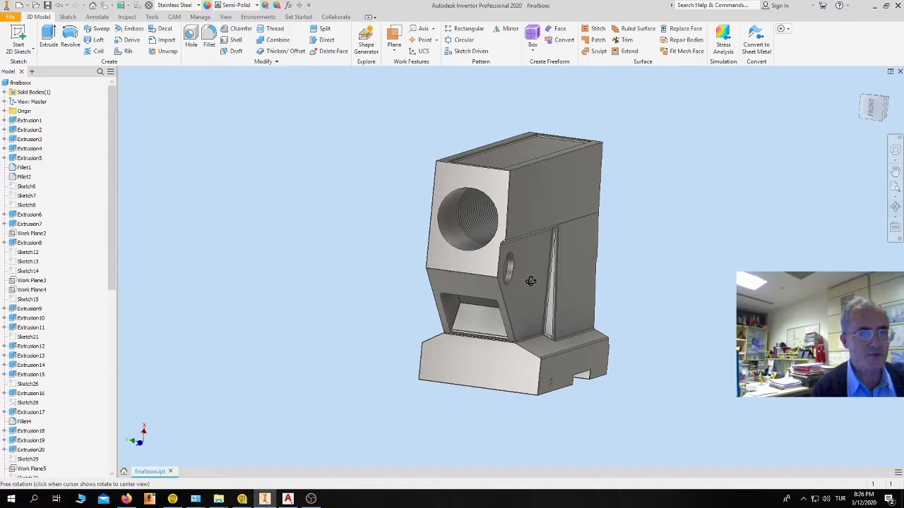
mouse_move(532, 281)
mouse_down()
mouse_move(503, 293)
mouse_move(516, 298)
mouse_up()
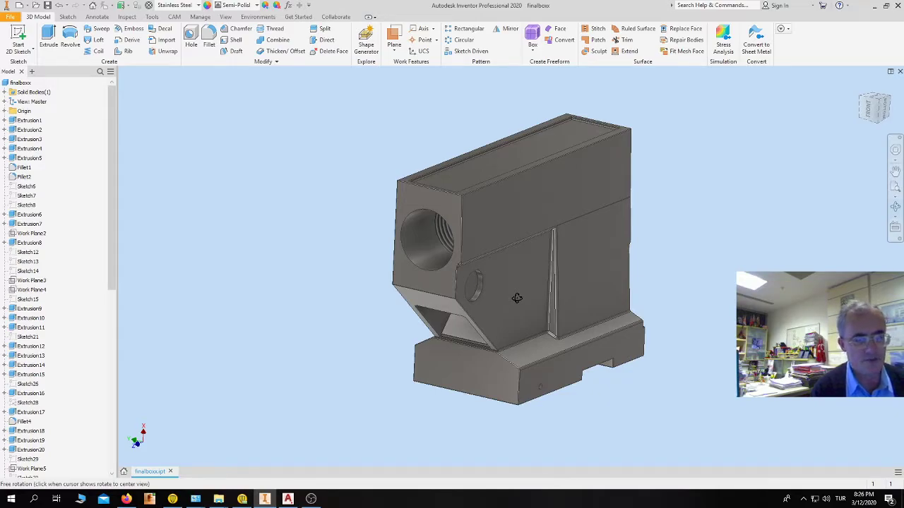
drag(517, 298, 519, 299)
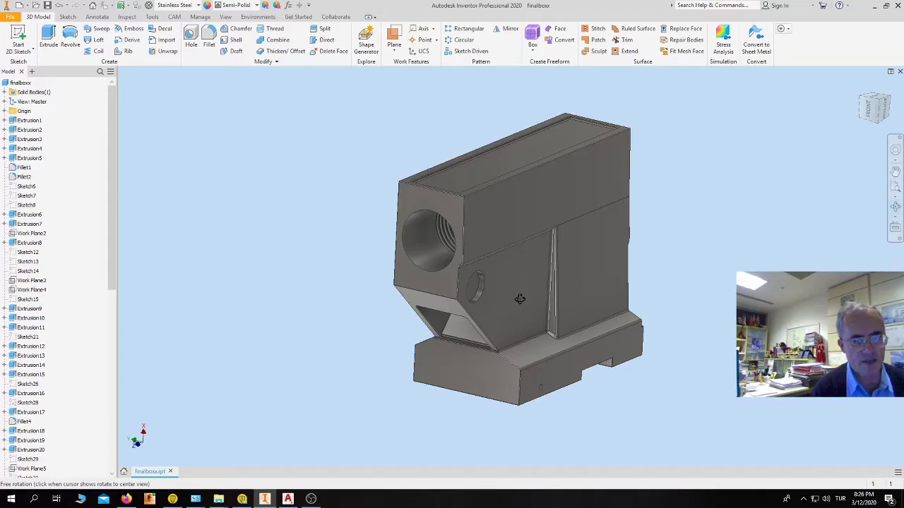
mouse_move(528, 302)
mouse_down()
mouse_move(677, 280)
mouse_move(694, 304)
mouse_move(657, 323)
mouse_move(601, 322)
mouse_move(529, 289)
mouse_move(529, 326)
mouse_move(538, 305)
mouse_move(563, 292)
mouse_up()
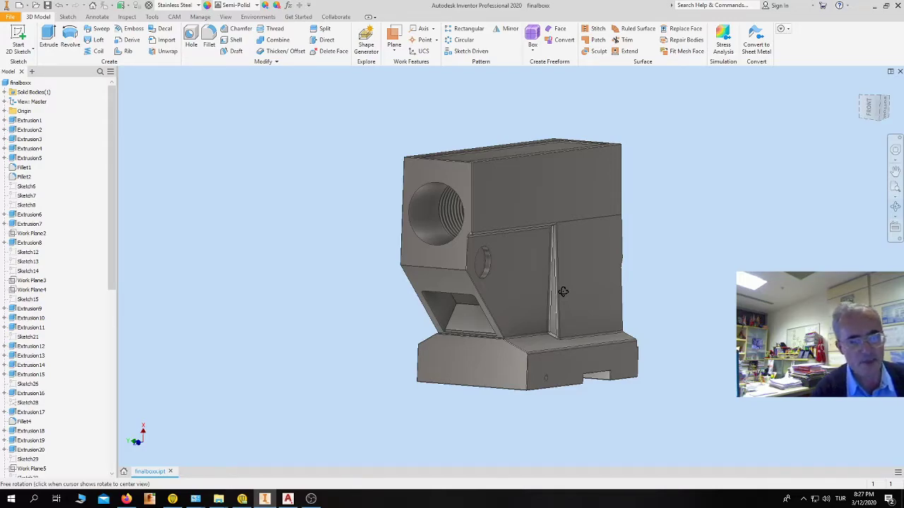
mouse_move(563, 292)
mouse_down()
mouse_move(561, 302)
mouse_move(583, 309)
mouse_move(593, 272)
mouse_move(589, 292)
mouse_move(517, 322)
mouse_move(569, 304)
mouse_up()
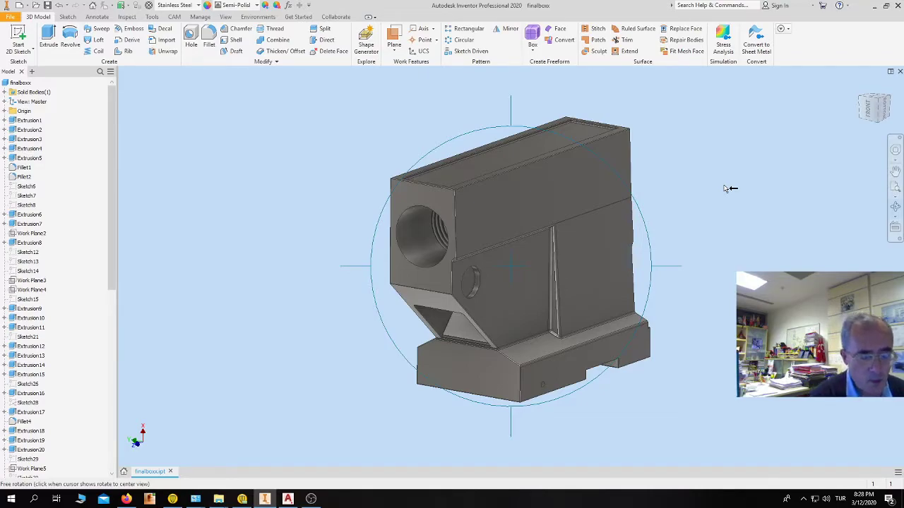
- Re-orbit the finalboxx part to reveal more of its top face, then exit orbit
key(Escape)
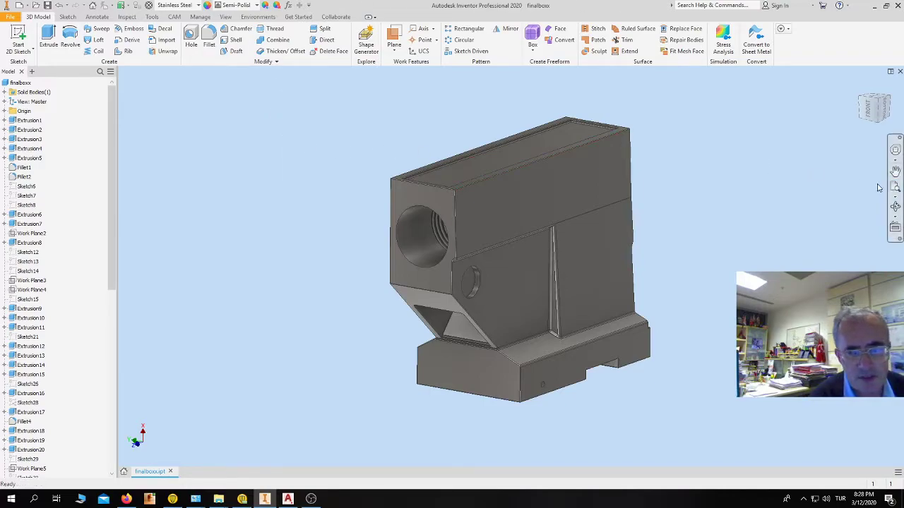
click(895, 206)
mouse_move(531, 256)
mouse_down()
mouse_move(509, 230)
mouse_move(511, 193)
mouse_move(489, 184)
mouse_up()
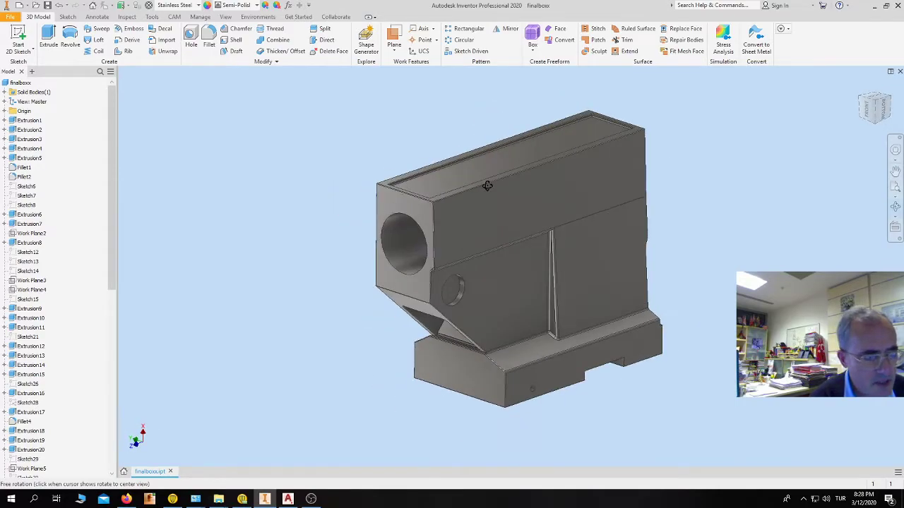
key(Escape)
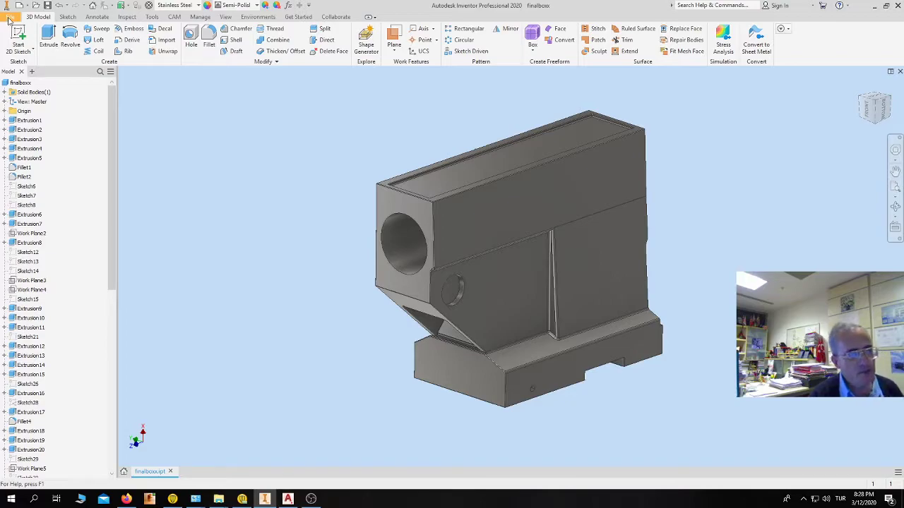
- Bring up the Save As dialog for exporting the part as AutoCAD DWG
click(10, 17)
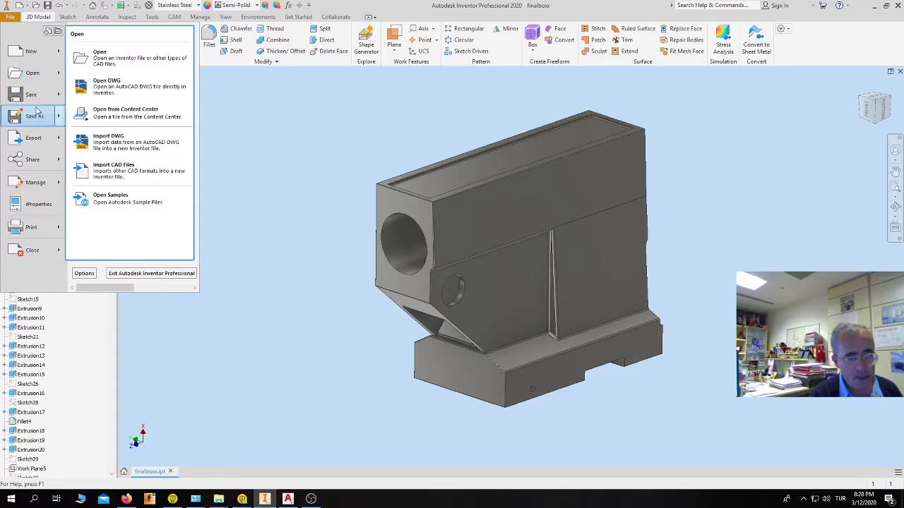
mouse_move(33, 138)
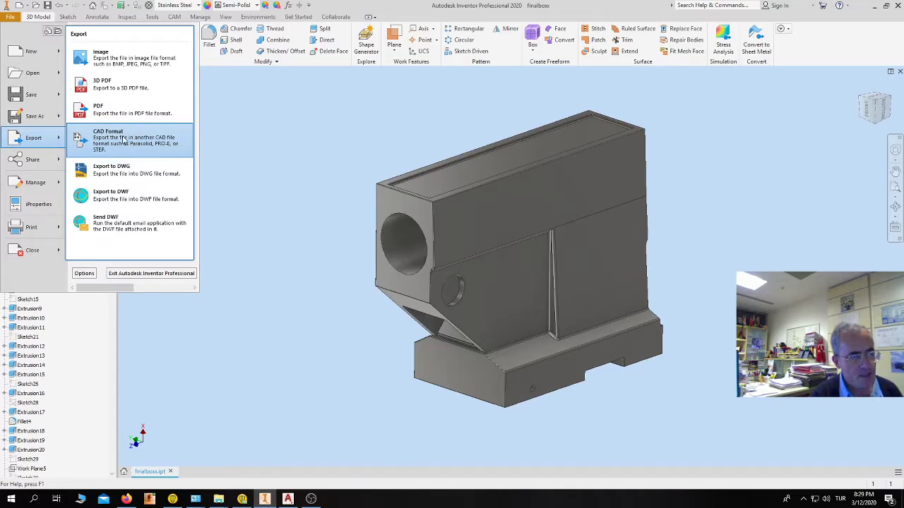
click(123, 140)
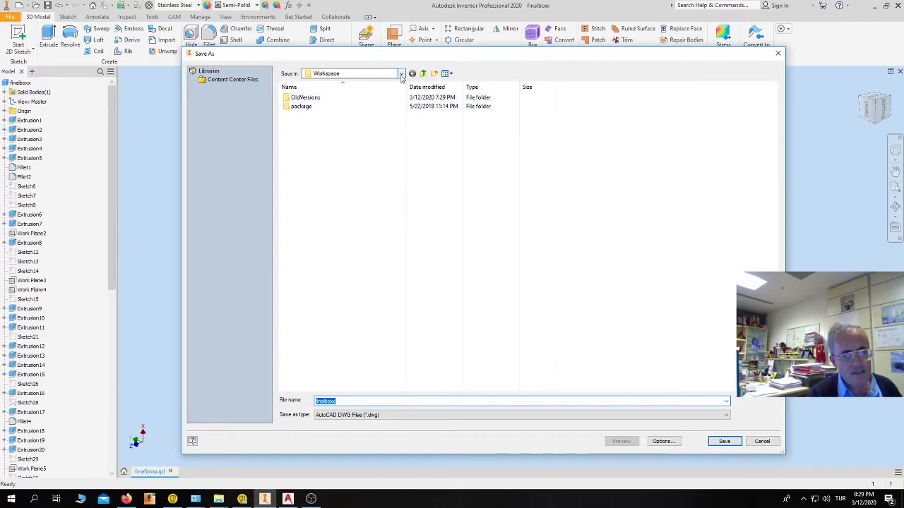
- Set the export destination to the MECH 114 folder and select the finalboxx file name for replacing
click(401, 74)
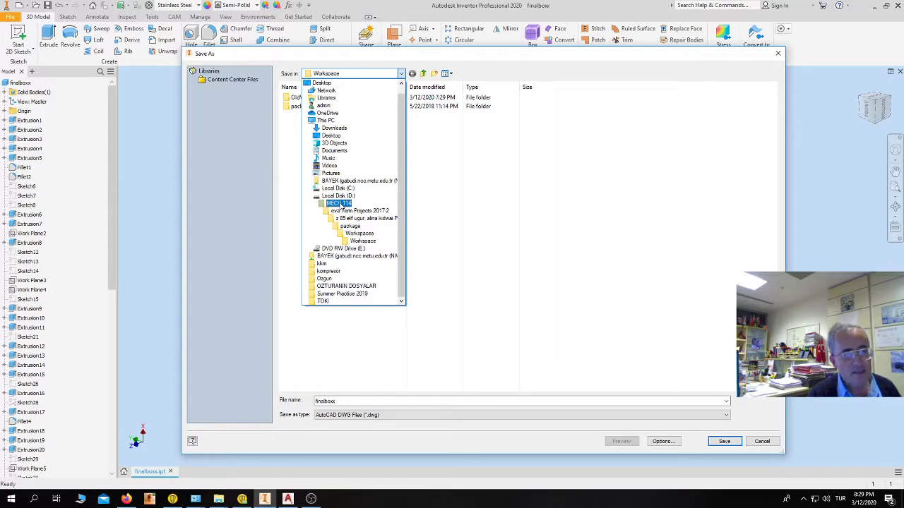
click(340, 203)
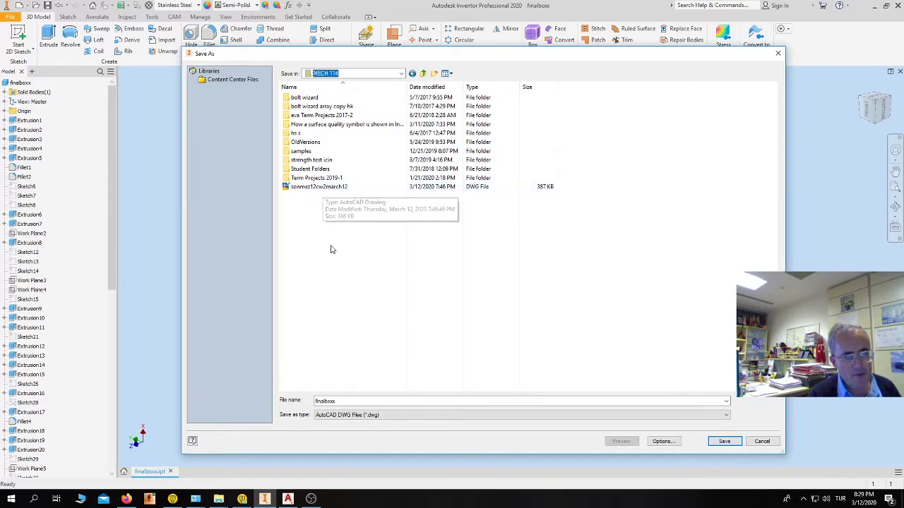
double_click(339, 401)
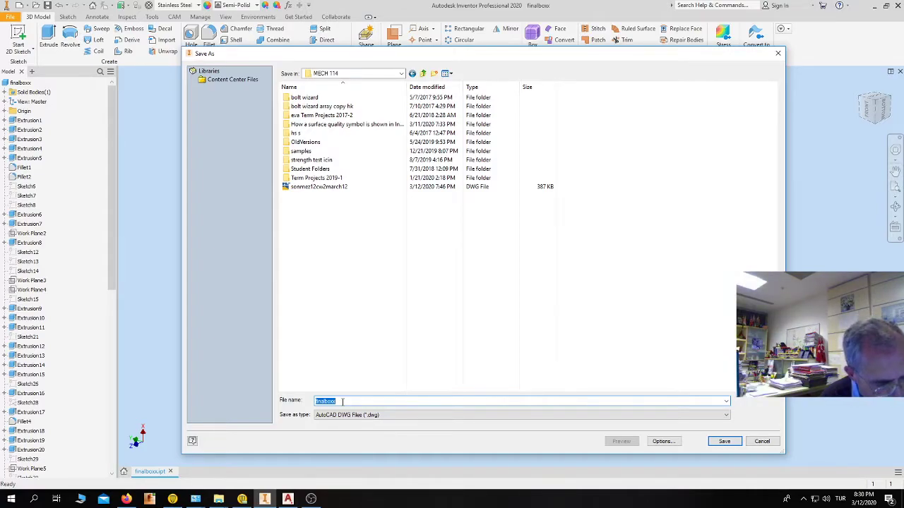
- Name the export sonmez12cw1march12, keep AutoCAD DWG Files (*.dwg), and save it in MECH 114
text(s)
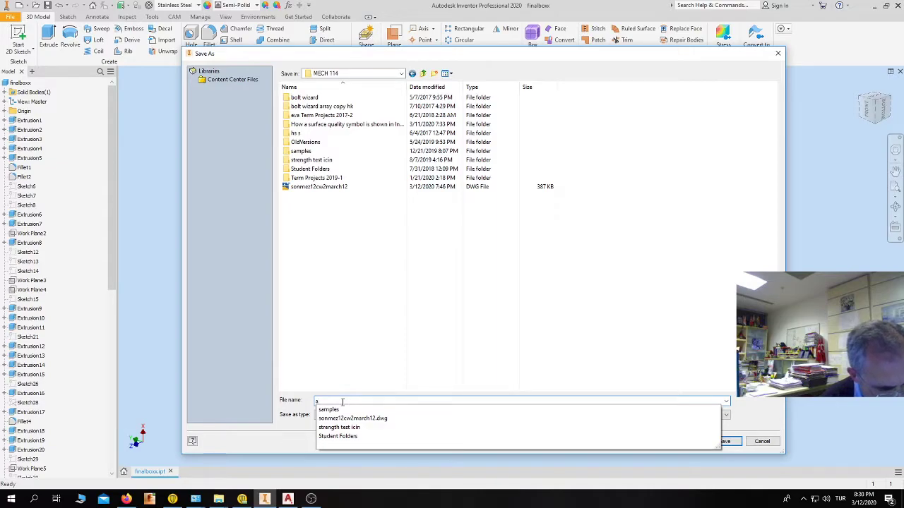
text(onm)
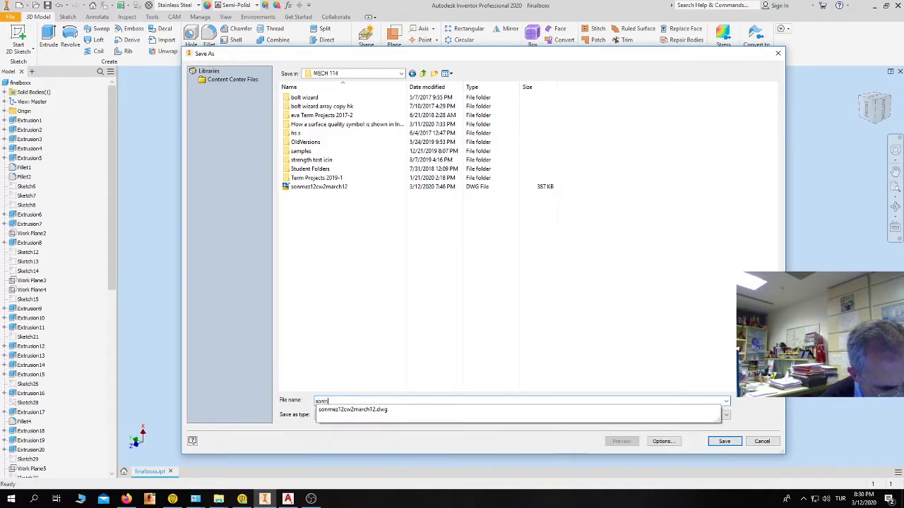
text(ez)
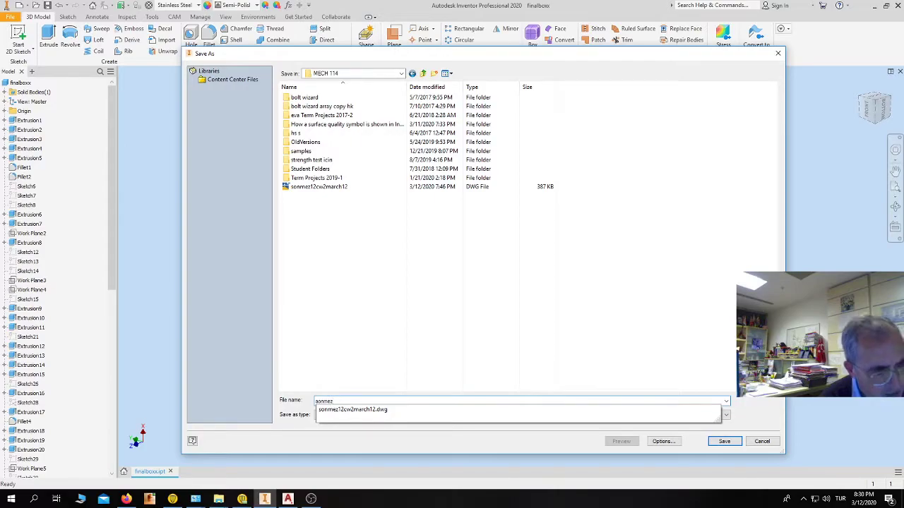
text(12)
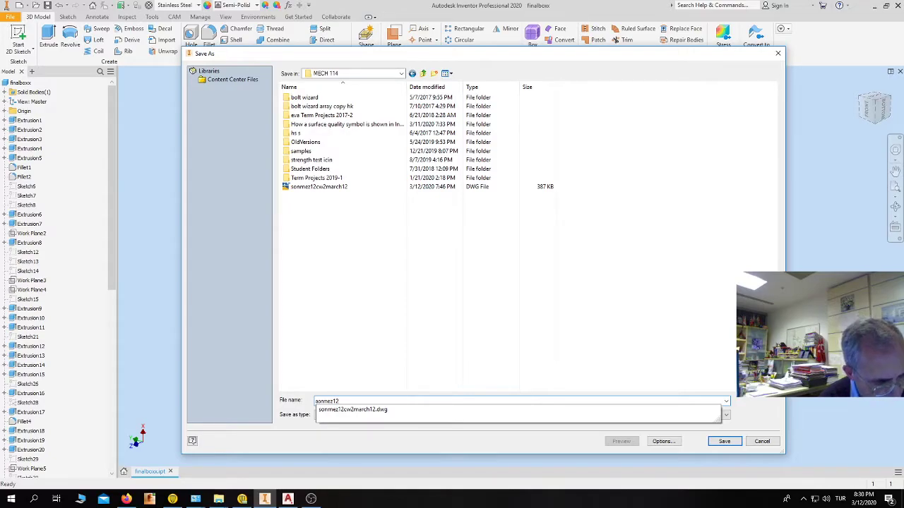
text(cw)
text(1)
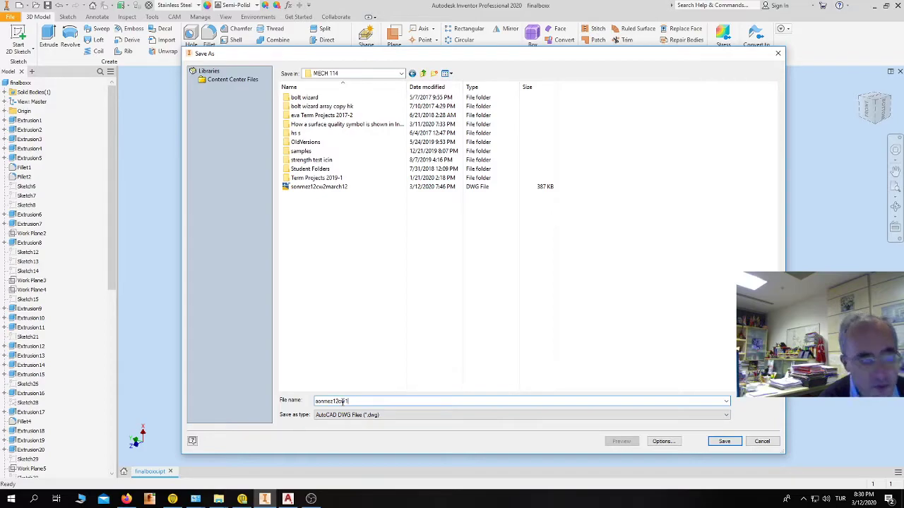
text(ma)
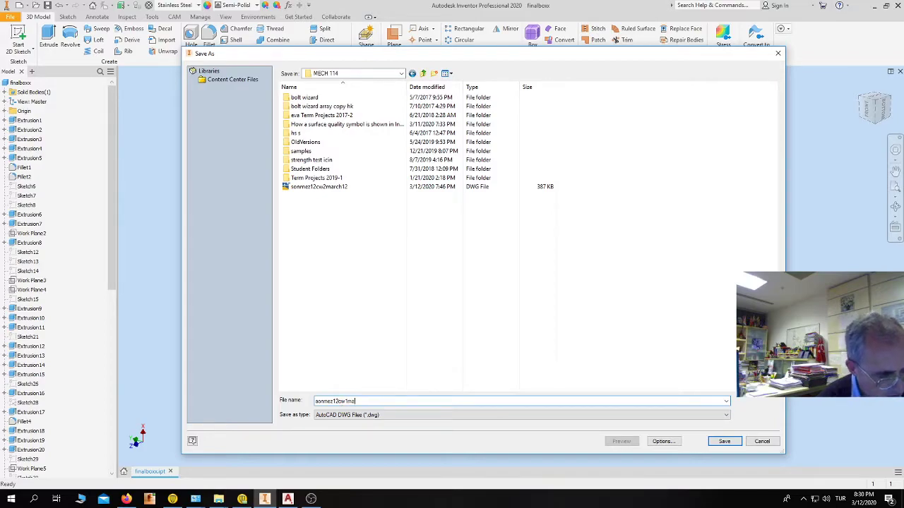
text(rch1)
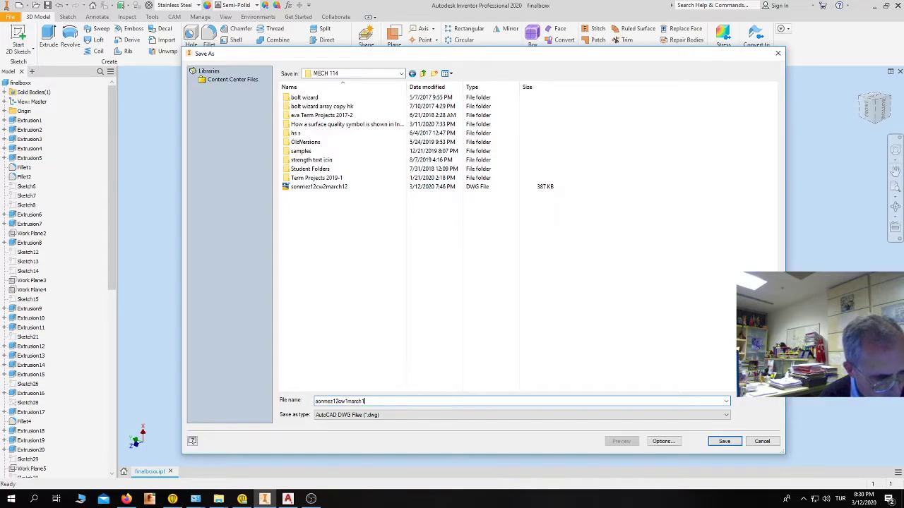
text(2)
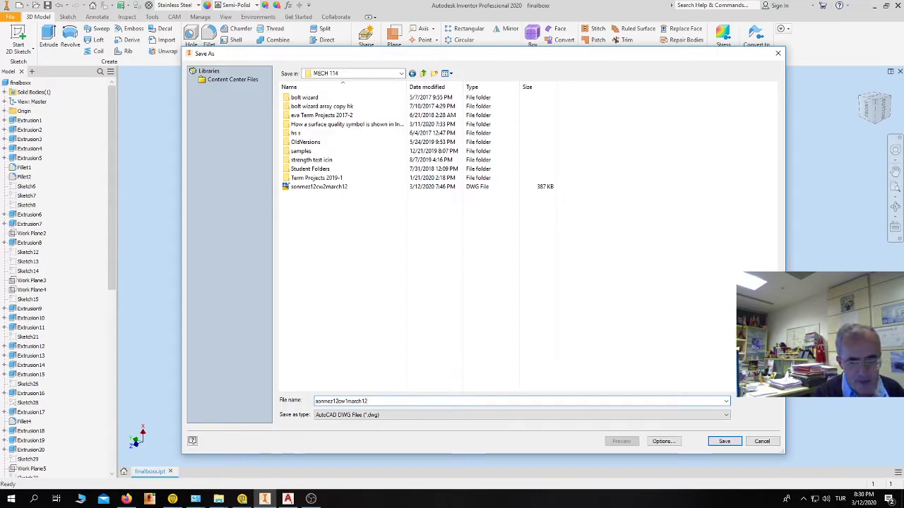
click(727, 418)
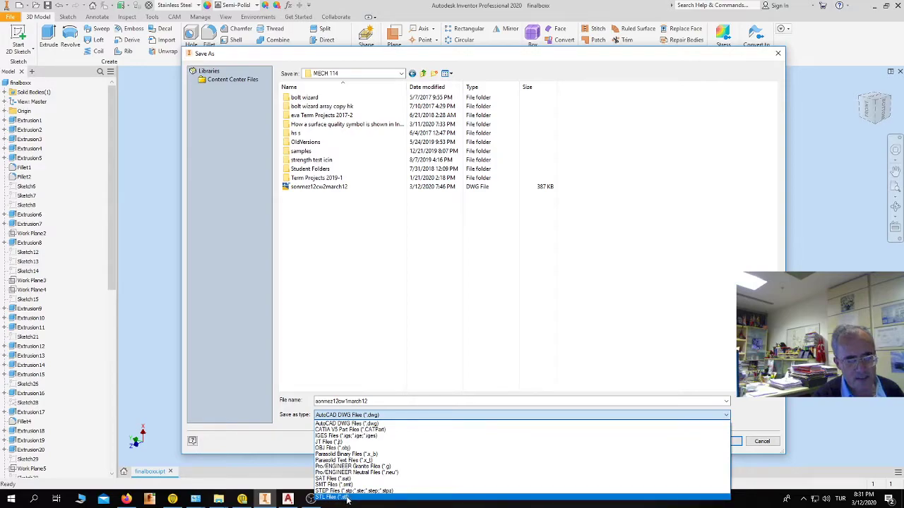
click(380, 425)
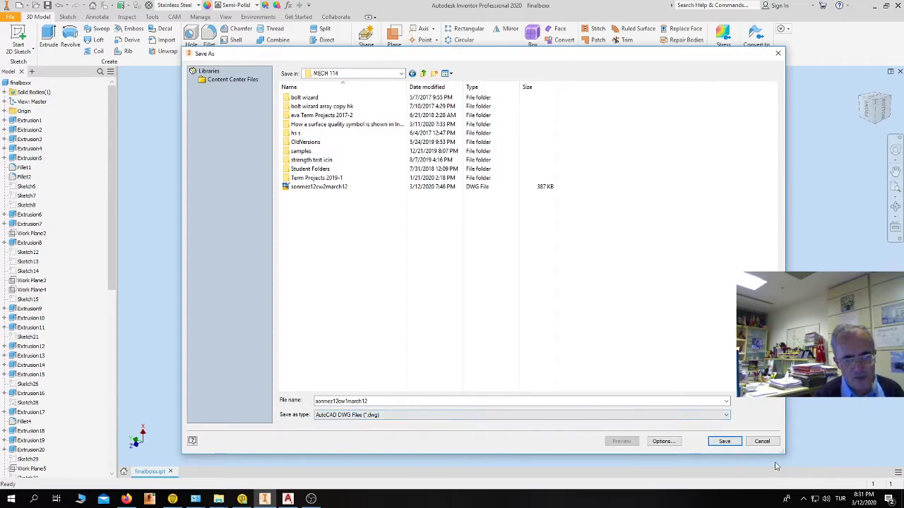
click(723, 443)
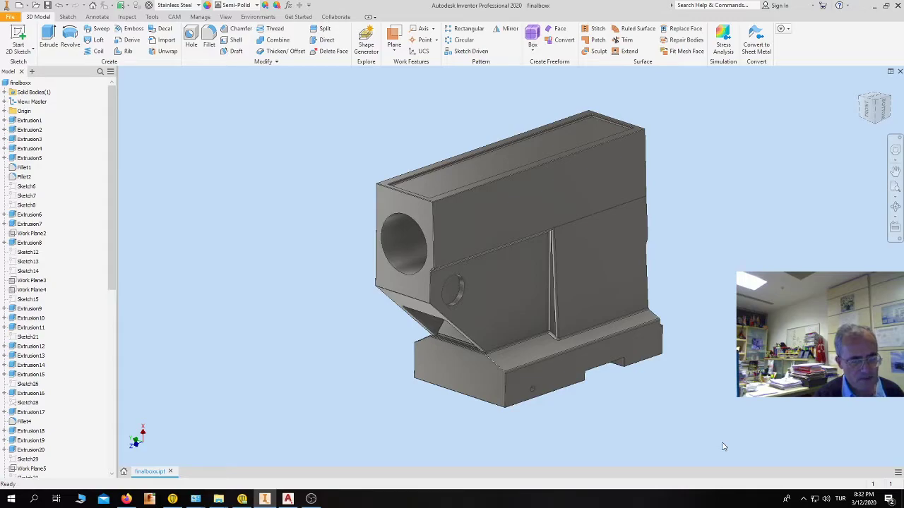
- Switch to AutoCAD Mechanical, showing the open sonmez12cw2march12.dwg drawing
click(287, 499)
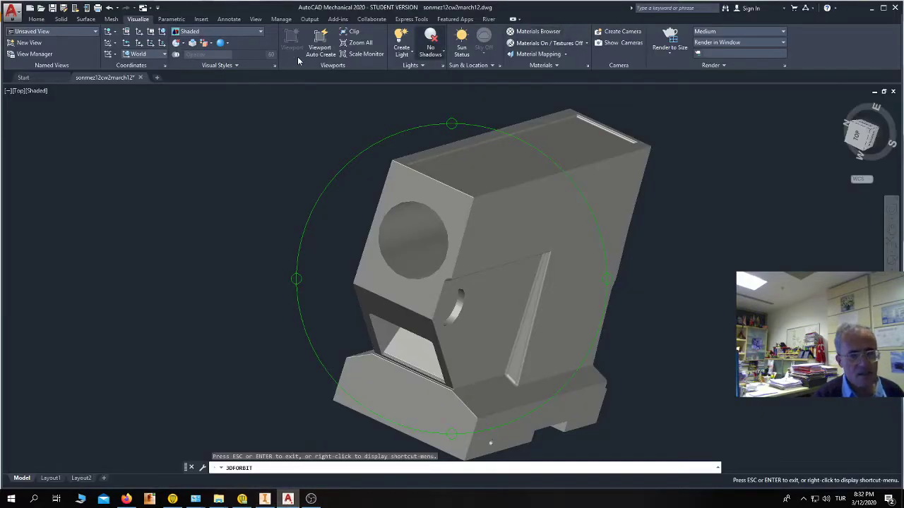
- Close sonmez12cw2march12 without saving and select sonmez12cw1march12 from MECH 114 to open
click(140, 77)
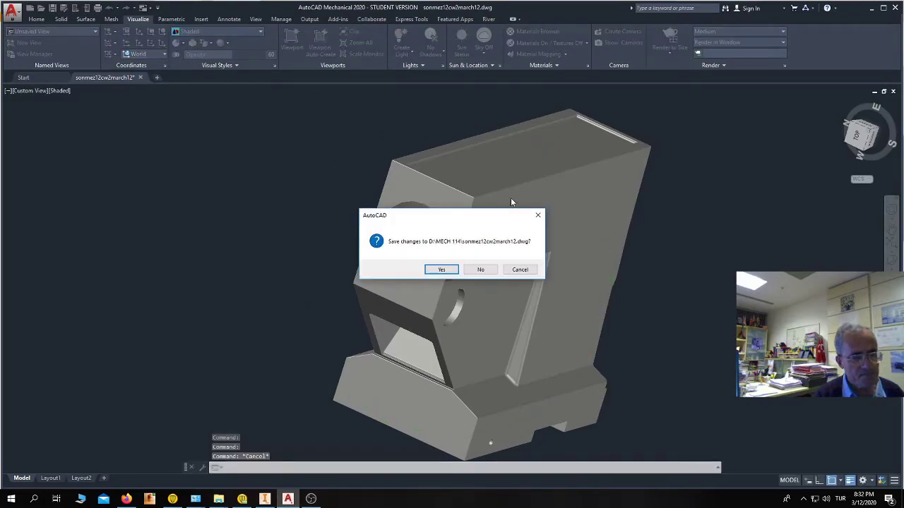
click(480, 270)
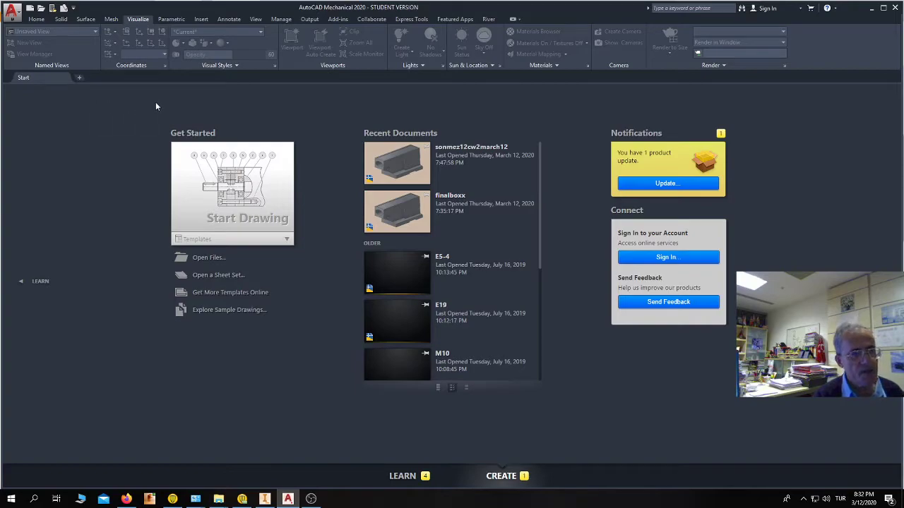
click(41, 10)
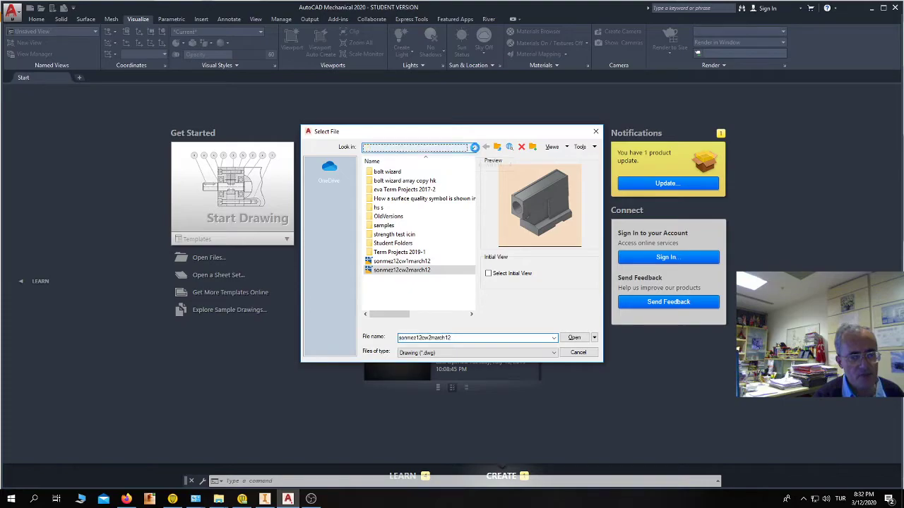
click(473, 147)
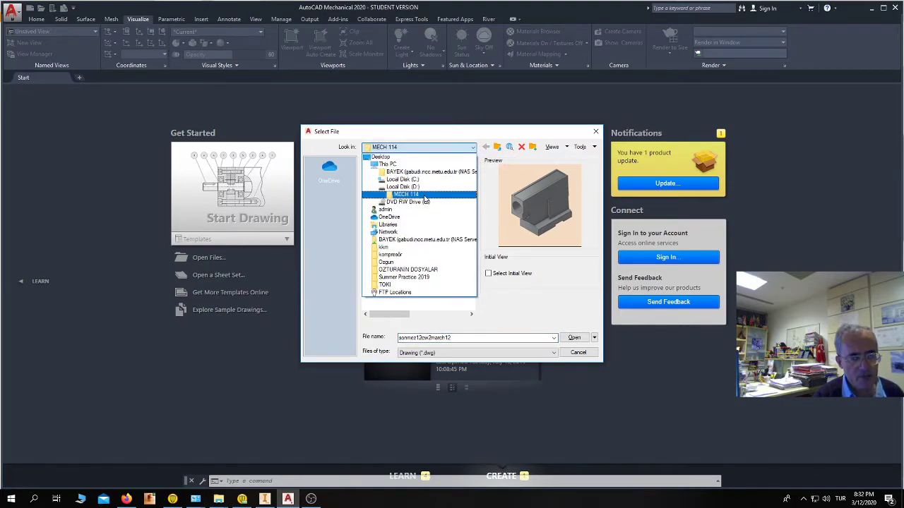
click(426, 194)
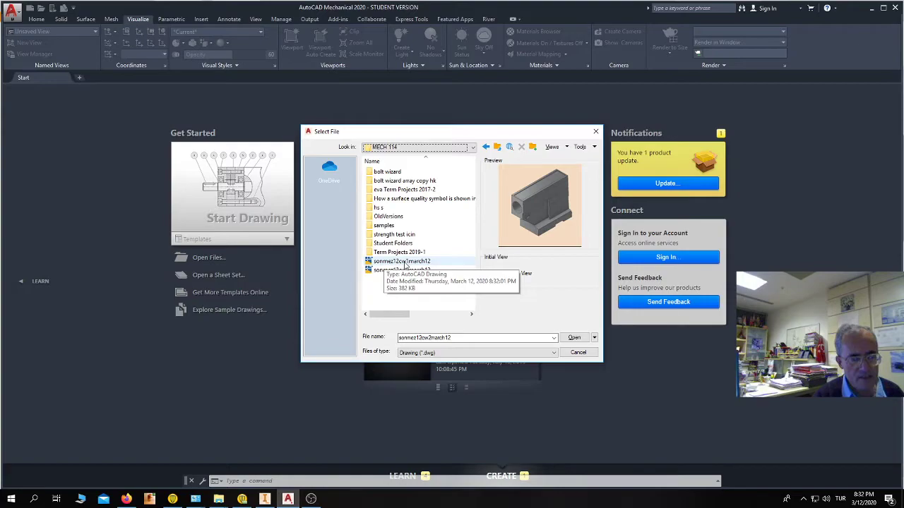
click(406, 262)
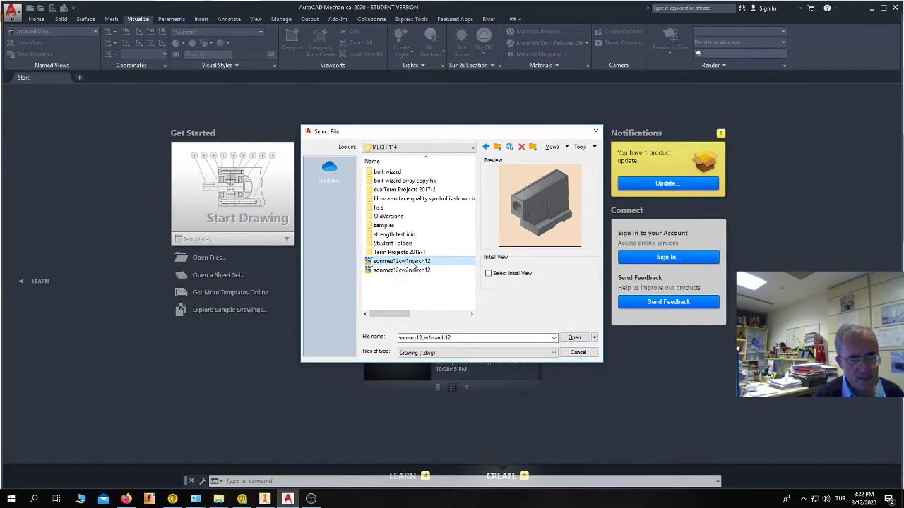
- Open sonmez12cw1march12 past the student-version warning and zoom to fit the wireframe top view
click(575, 339)
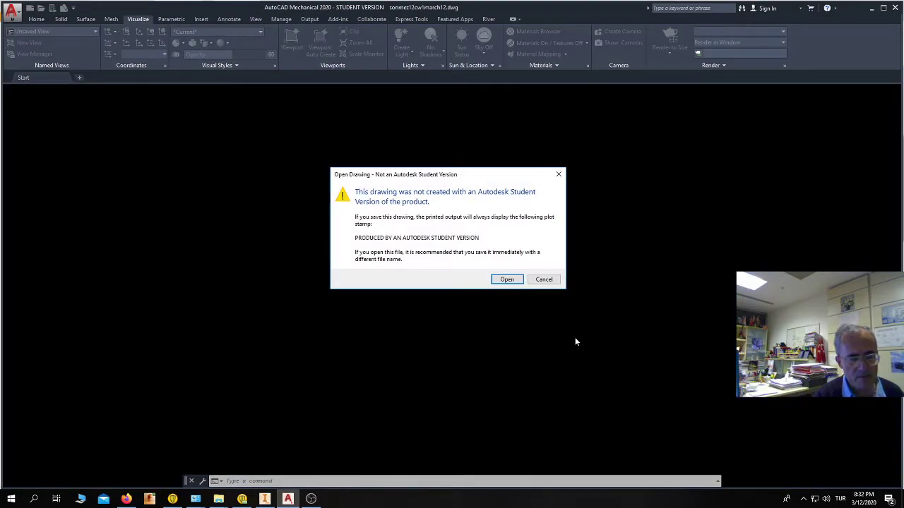
click(506, 280)
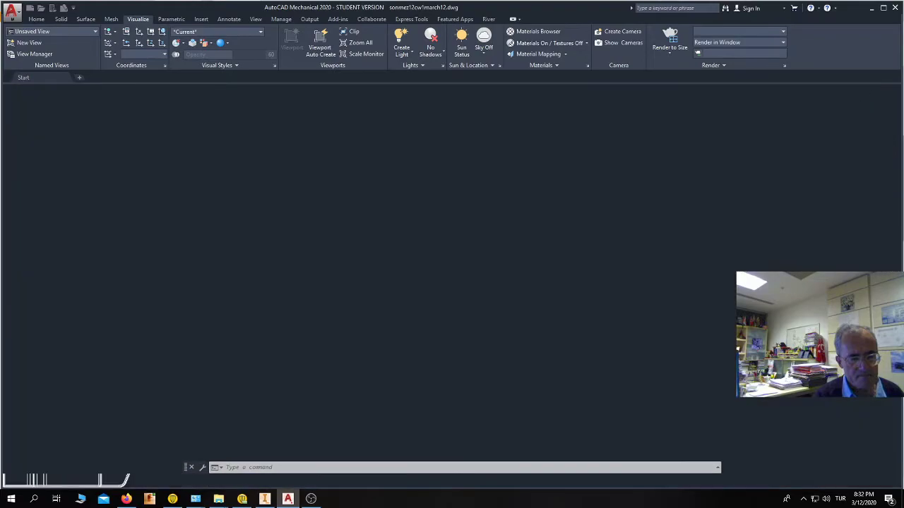
scroll(526, 303, up, 4)
scroll(526, 302, down, 6)
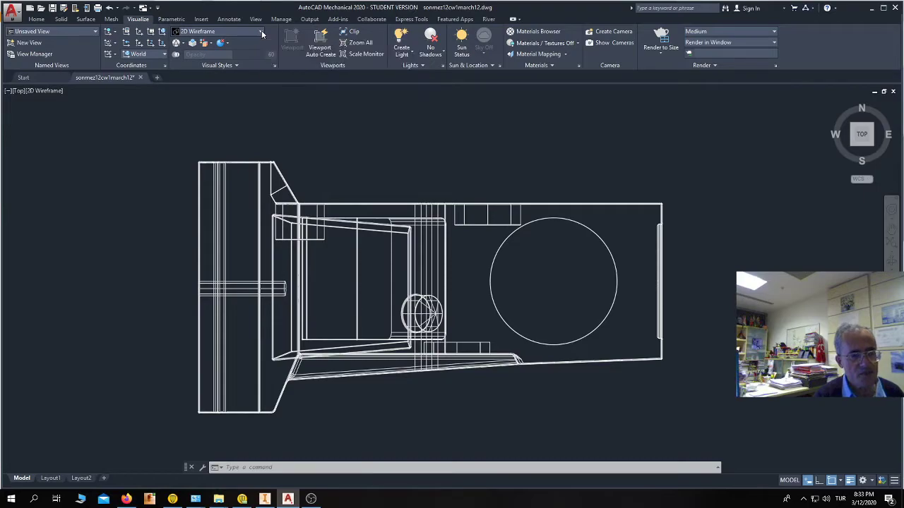
click(261, 32)
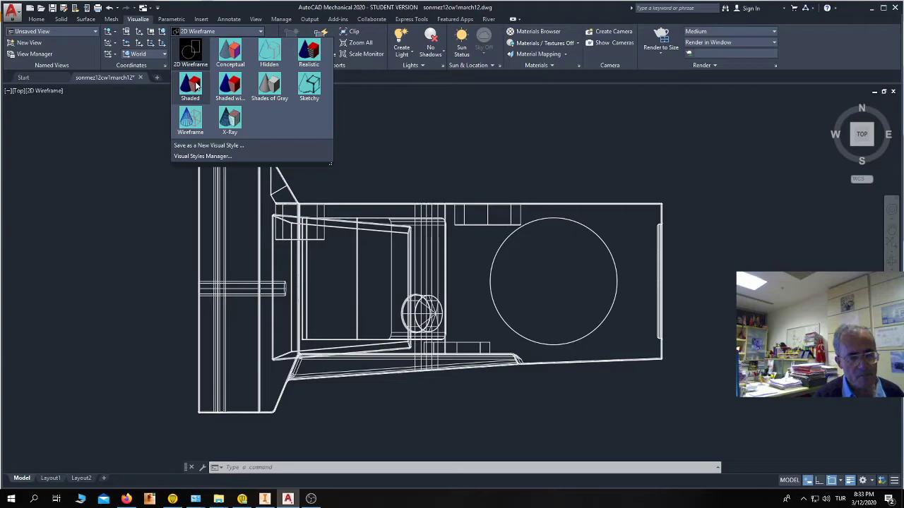
- Apply the Shaded visual style, then 3DORBIT the part into a tilted view and zoom out
click(195, 84)
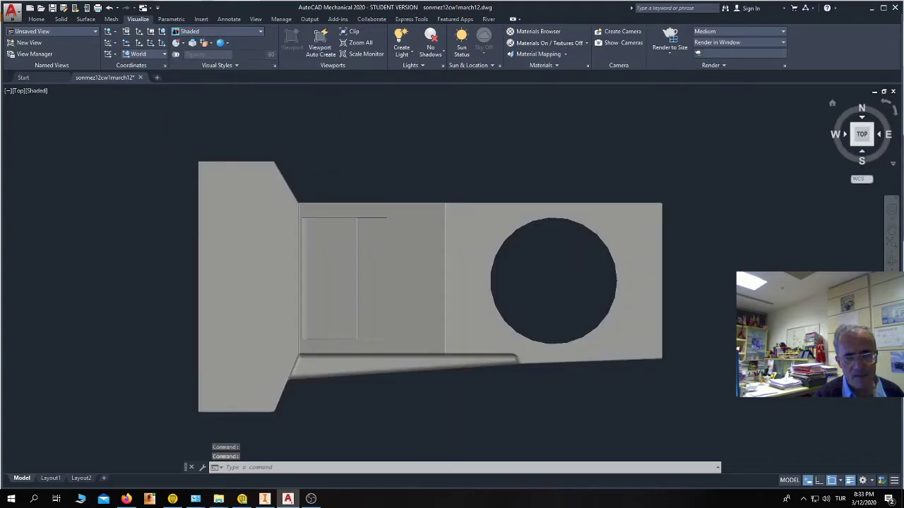
click(891, 256)
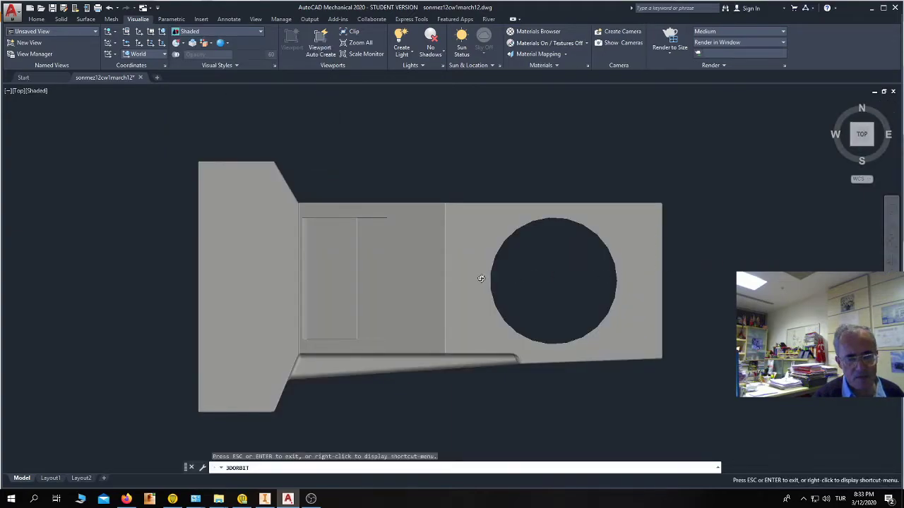
mouse_move(481, 278)
mouse_down()
mouse_move(456, 250)
mouse_move(518, 173)
mouse_move(603, 163)
mouse_move(602, 233)
mouse_move(544, 262)
mouse_move(428, 282)
mouse_move(499, 218)
mouse_move(448, 337)
mouse_move(403, 336)
mouse_move(614, 352)
mouse_move(603, 392)
mouse_up()
scroll(500, 218, down, 2)
scroll(500, 219, down, 1)
scroll(500, 218, down, 1)
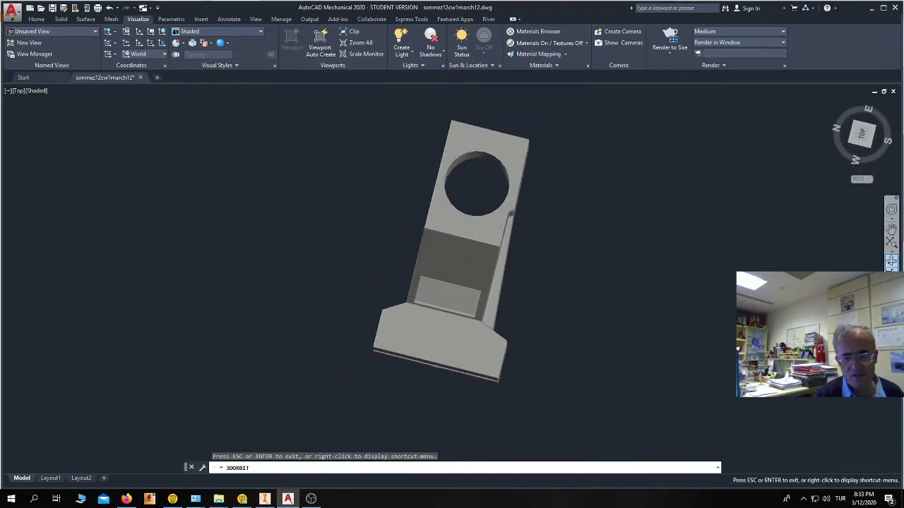
- Free-orbit the shaded part to show its front bore and base, then bring OBS Studio forward
click(891, 261)
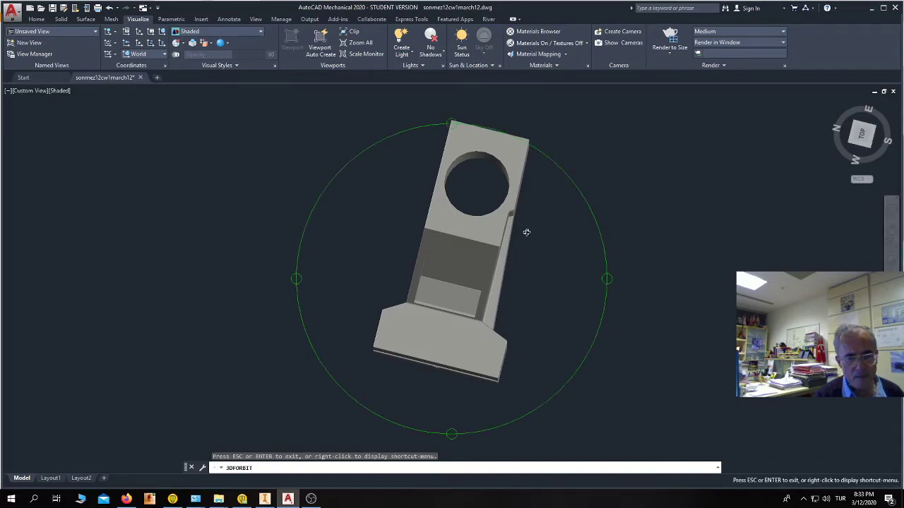
mouse_move(527, 233)
mouse_down()
mouse_move(276, 245)
mouse_move(232, 198)
mouse_move(297, 297)
mouse_move(367, 332)
mouse_move(555, 349)
mouse_move(718, 341)
mouse_move(715, 266)
mouse_move(434, 260)
mouse_up()
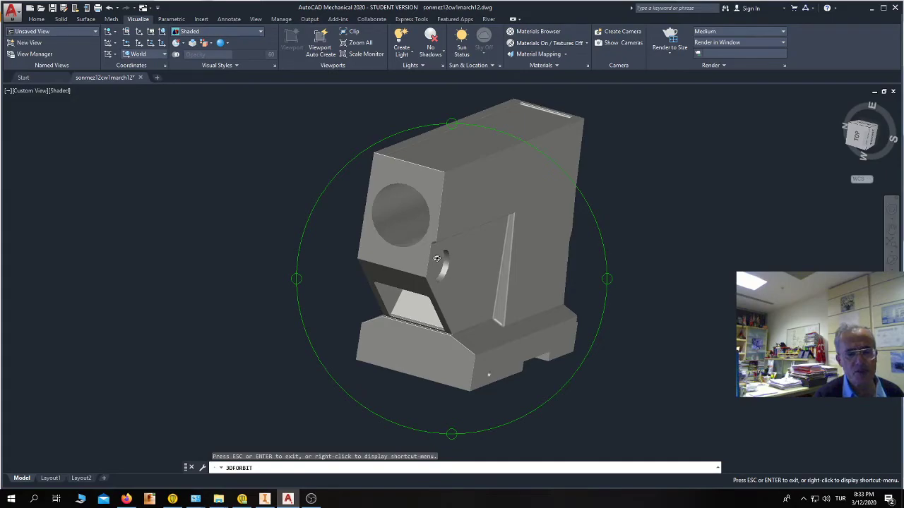
drag(448, 252, 421, 252)
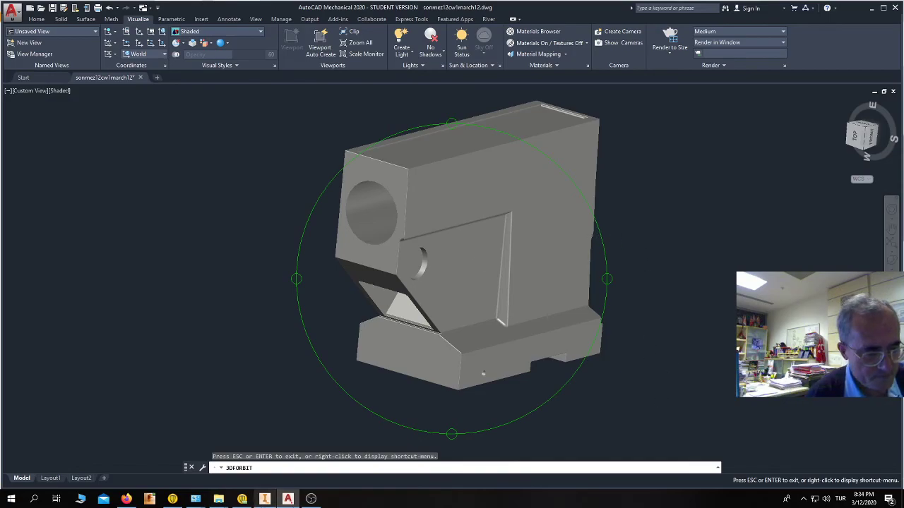
click(310, 499)
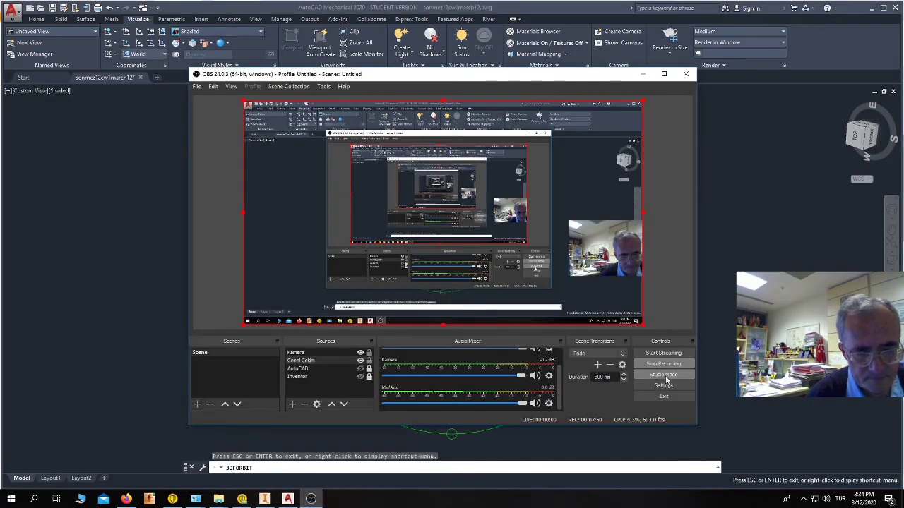